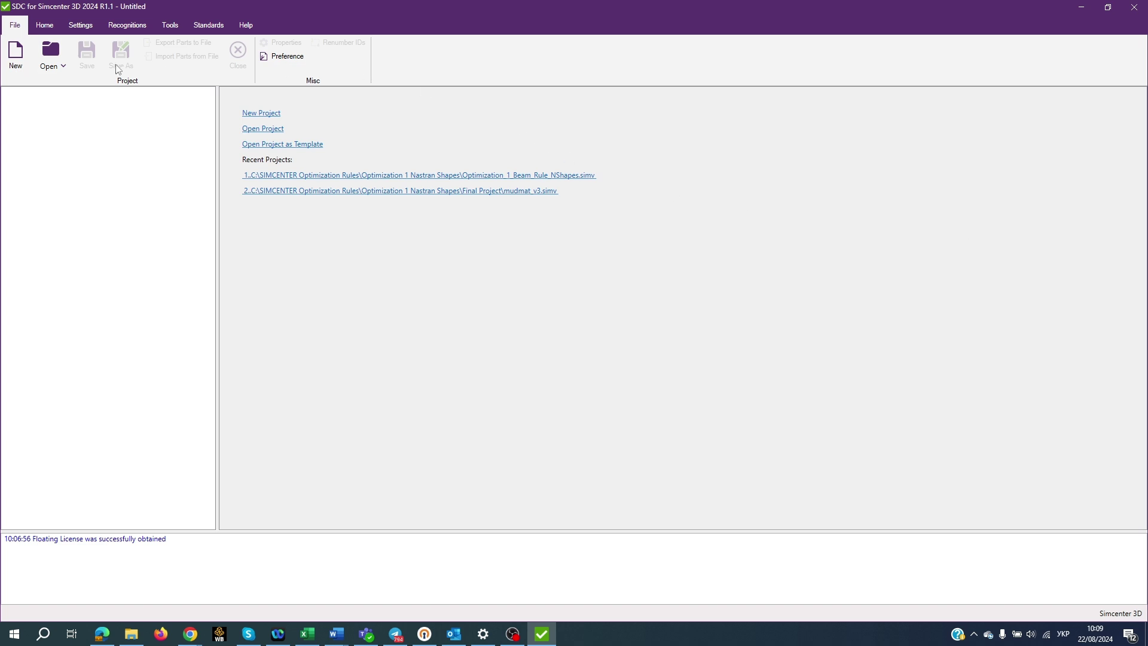
# Start a new project and choose Get_Started_Plate_s_1.sim as its model file
pyautogui.click(15, 55)
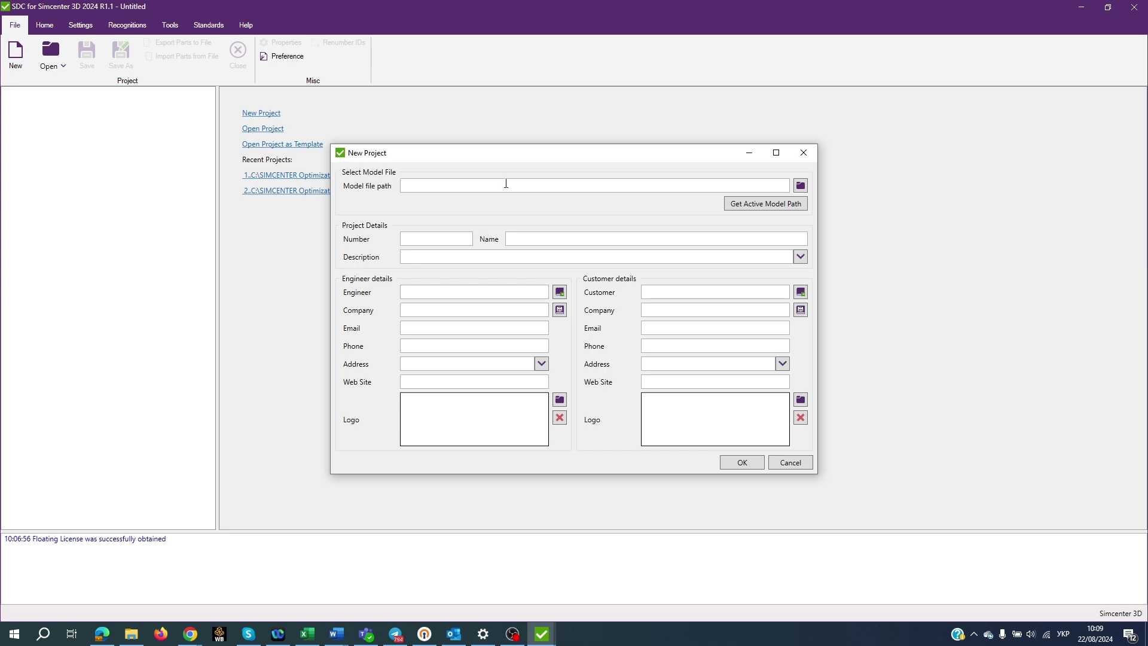
pyautogui.click(801, 187)
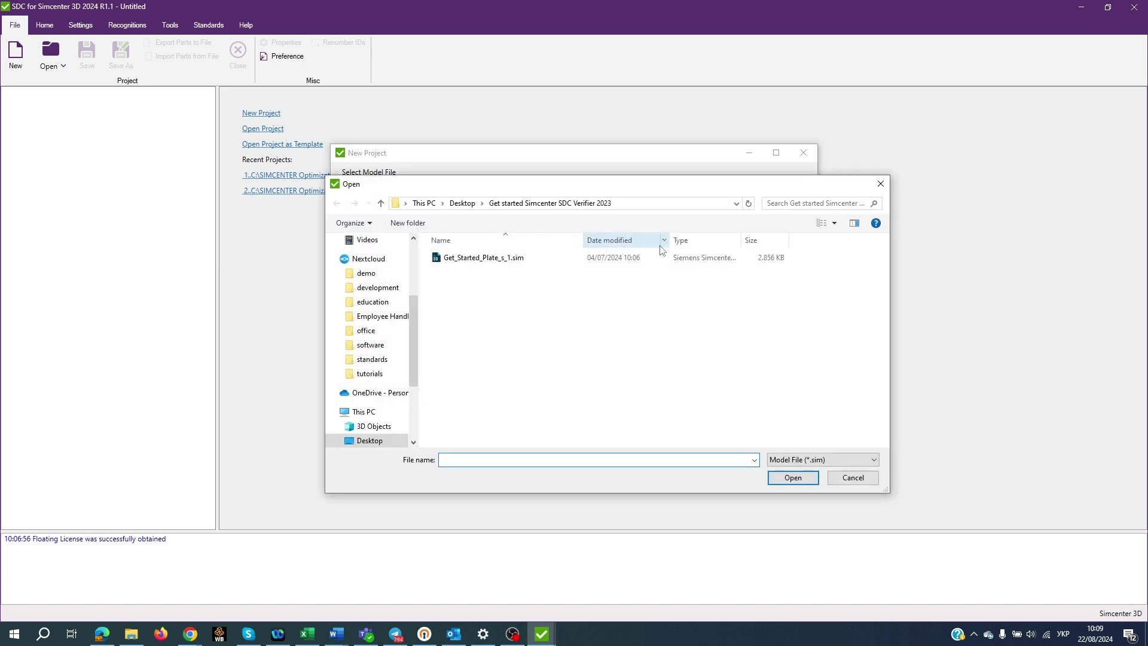
pyautogui.click(488, 262)
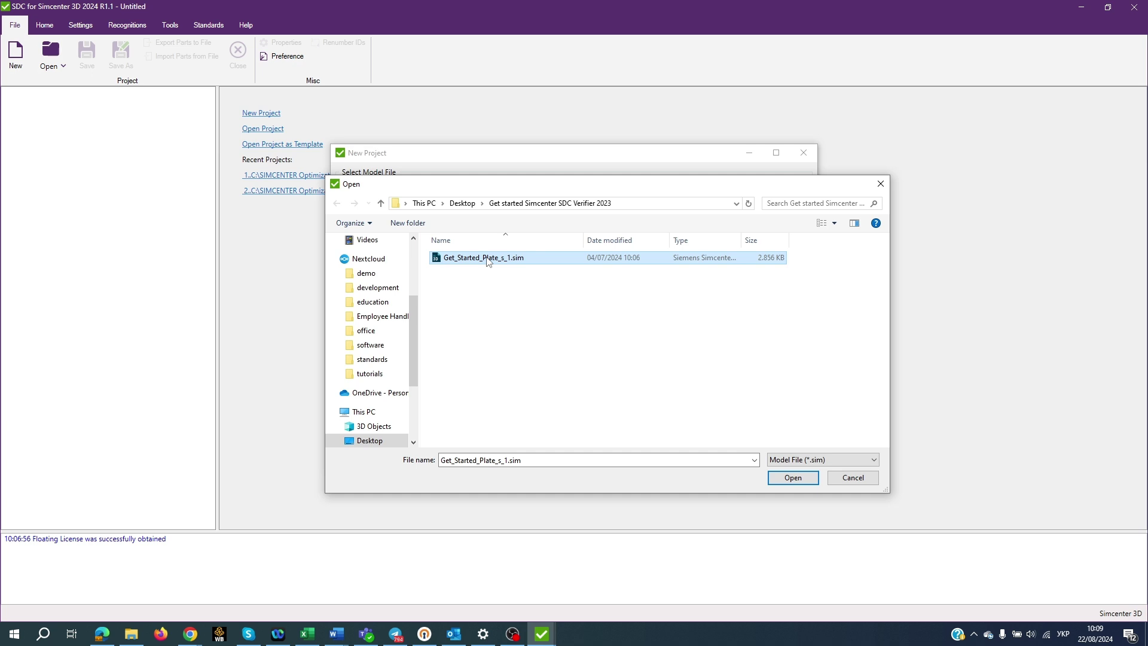
pyautogui.click(788, 478)
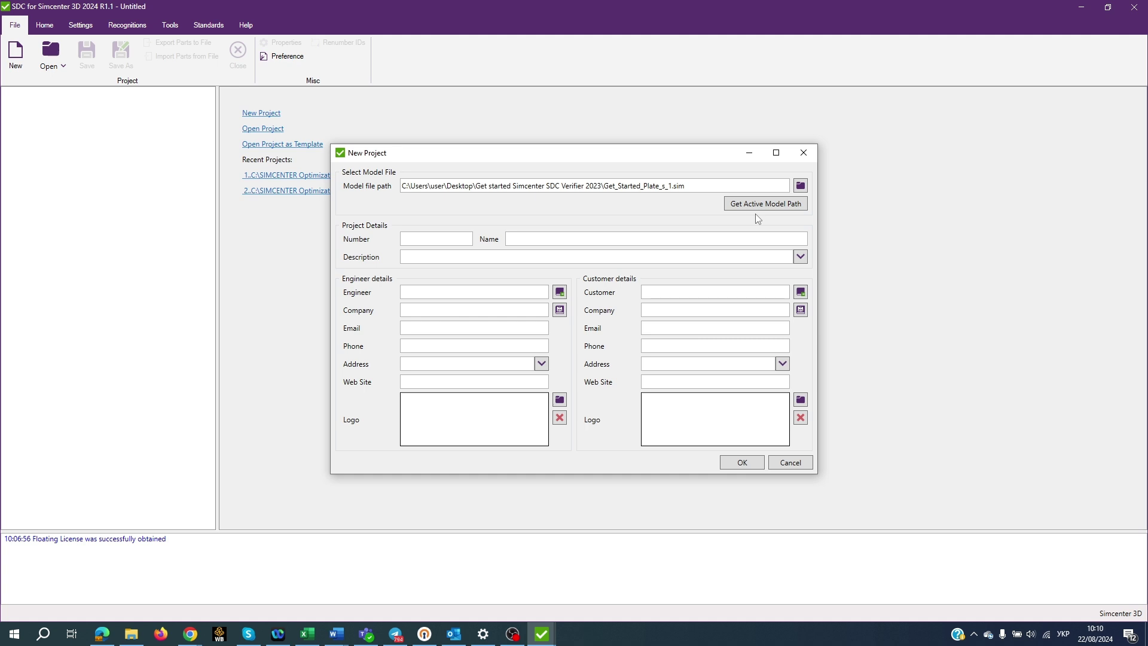
# Set the project number to p0001 and the project name to Get Started
pyautogui.click(414, 237)
pyautogui.hotkey('alt', 'shift')
pyautogui.write('p0001')
pyautogui.click(526, 240)
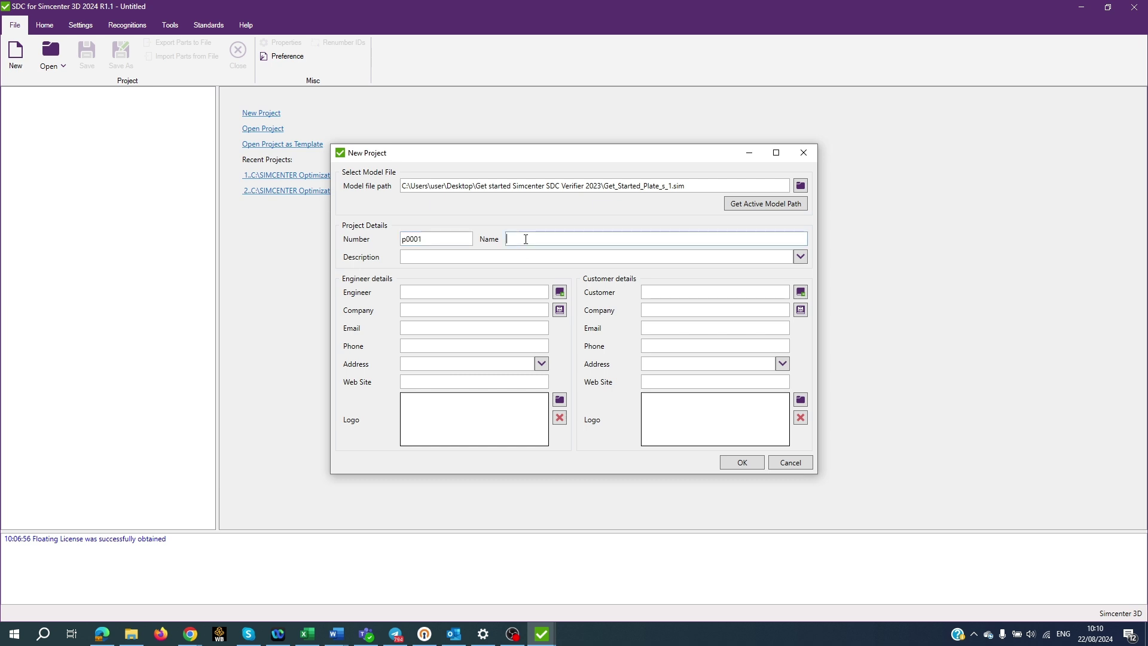
pyautogui.write('Get Started')
pyautogui.click(442, 256)
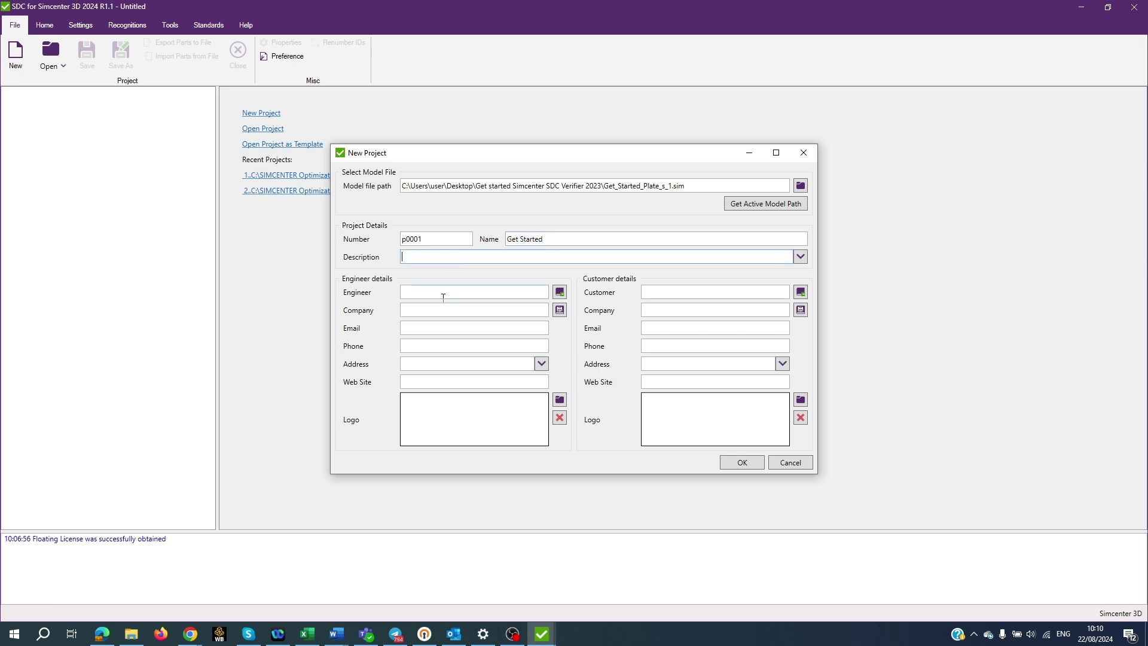
# Enter the engineer's name with Company as the company, and store this engineer in the library
pyautogui.click(411, 293)
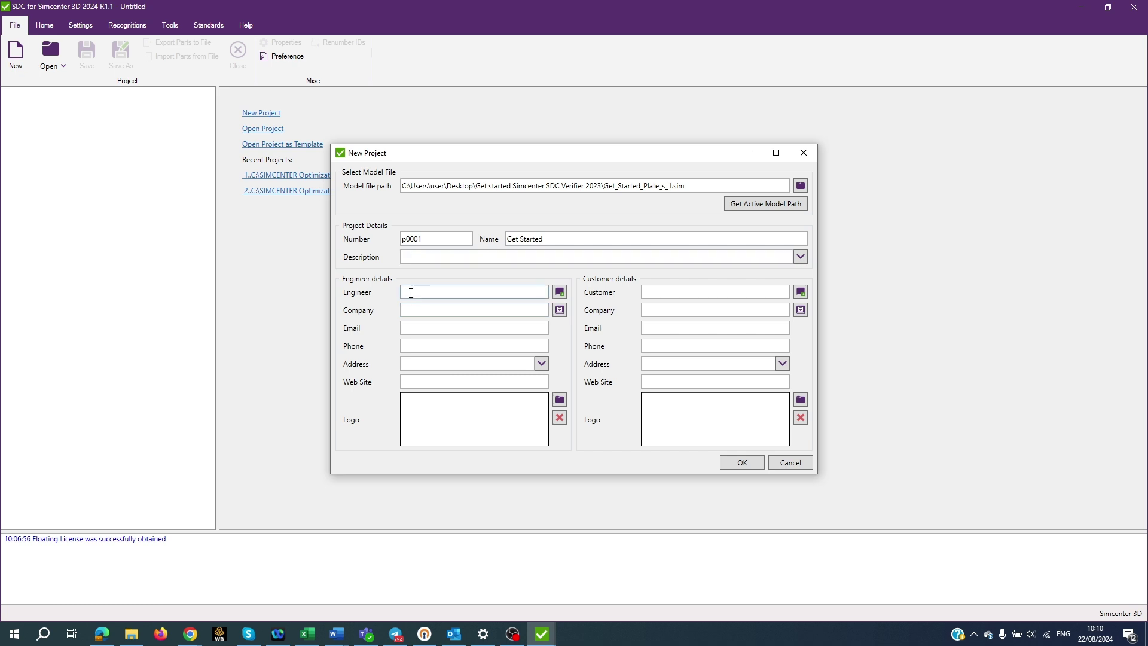
pyautogui.write('Alex Smith')
pyautogui.click(416, 310)
pyautogui.write('Company')
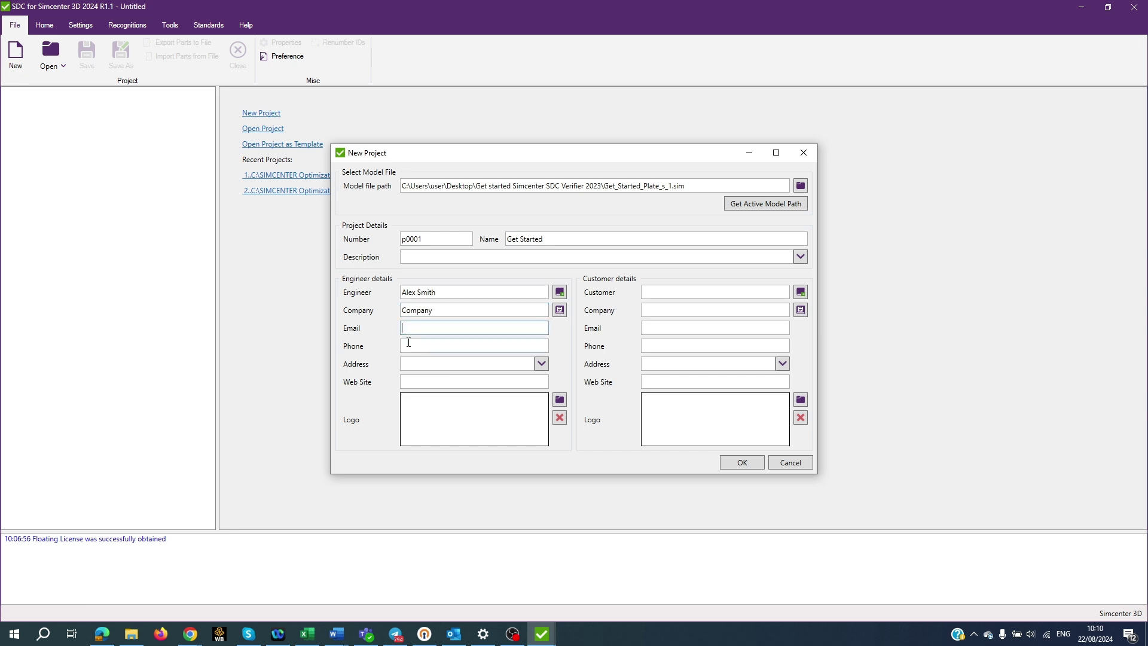
pyautogui.click(404, 364)
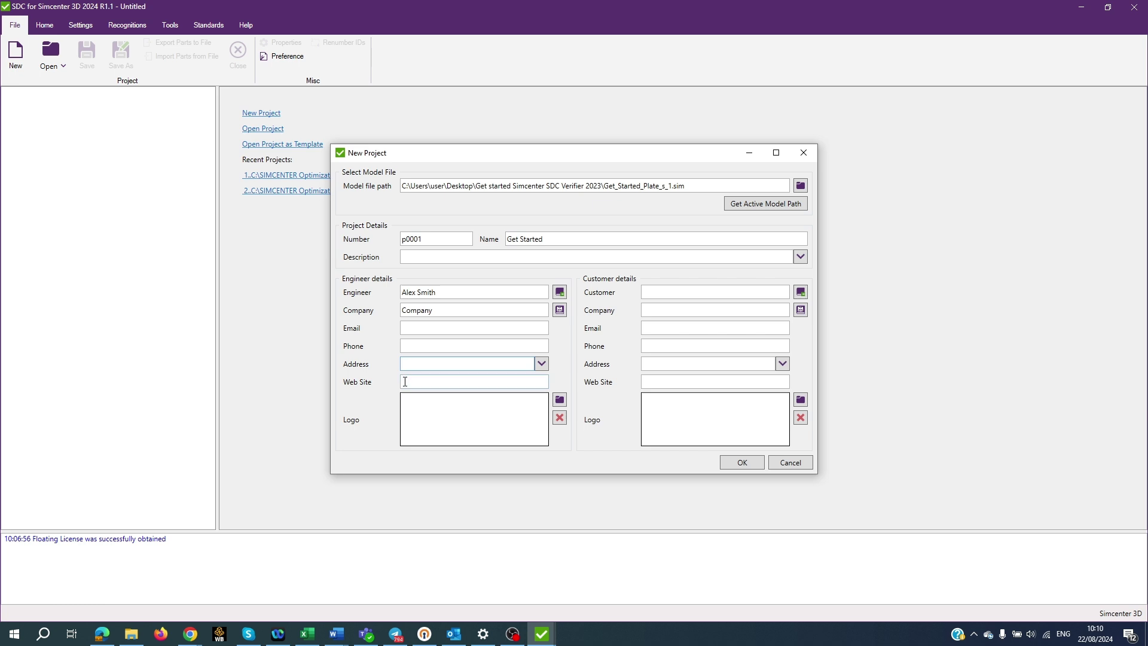
pyautogui.click(404, 381)
pyautogui.click(560, 310)
pyautogui.click(625, 360)
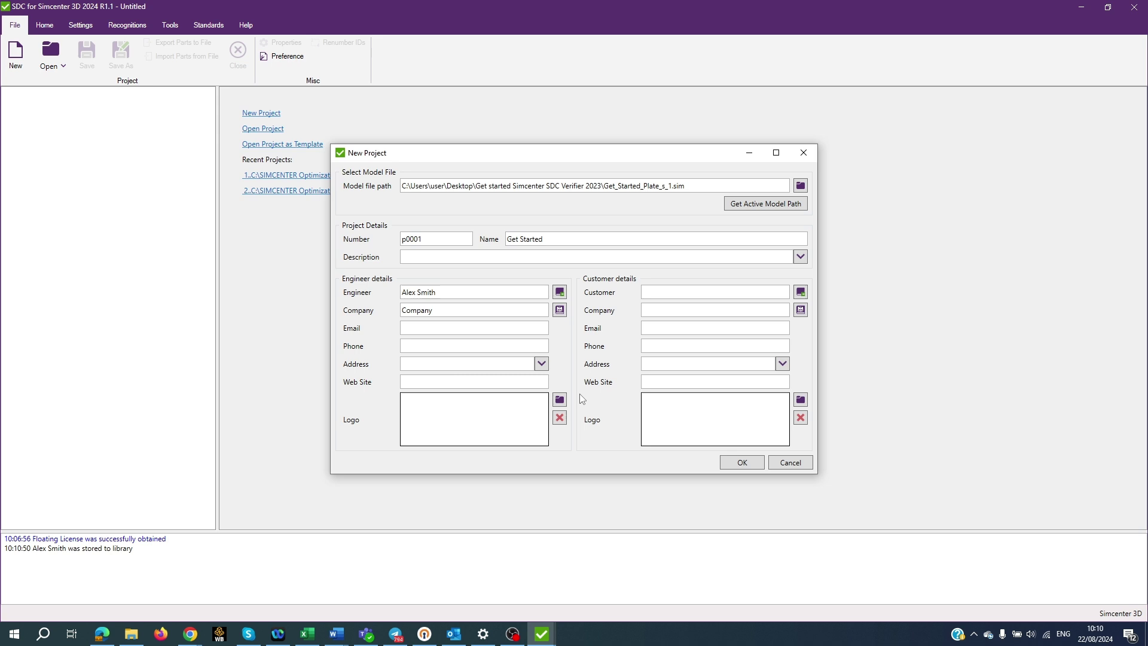
# Fill the engineer details from the library's Support entry and the customer details from its generic customer entry
pyautogui.click(560, 292)
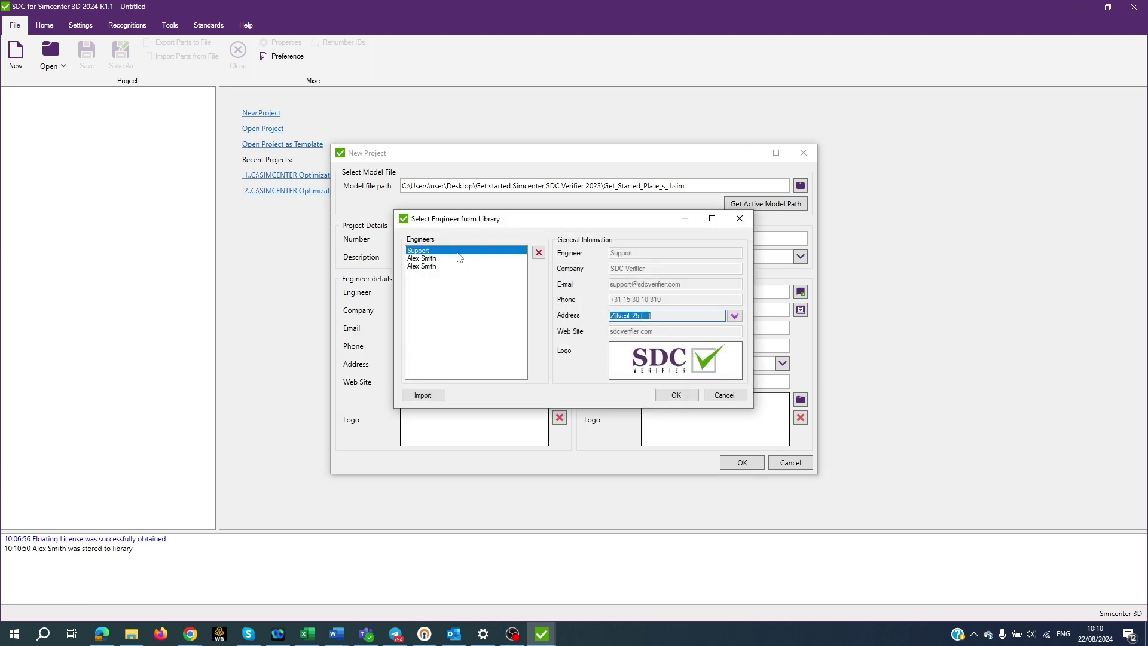
pyautogui.click(676, 396)
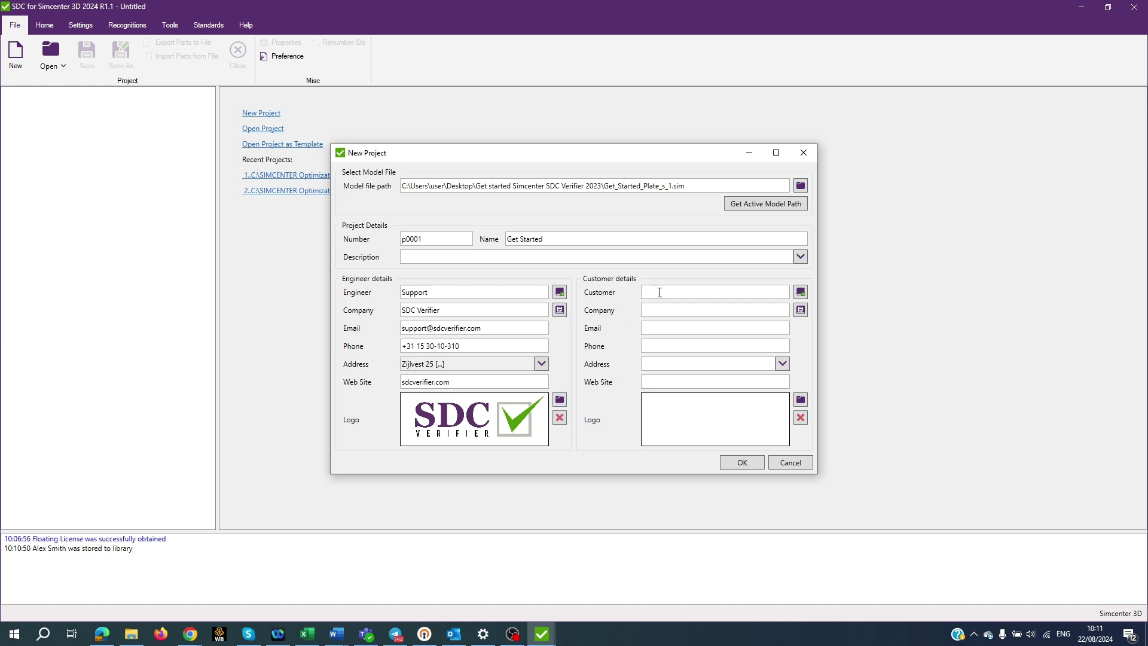
pyautogui.click(801, 292)
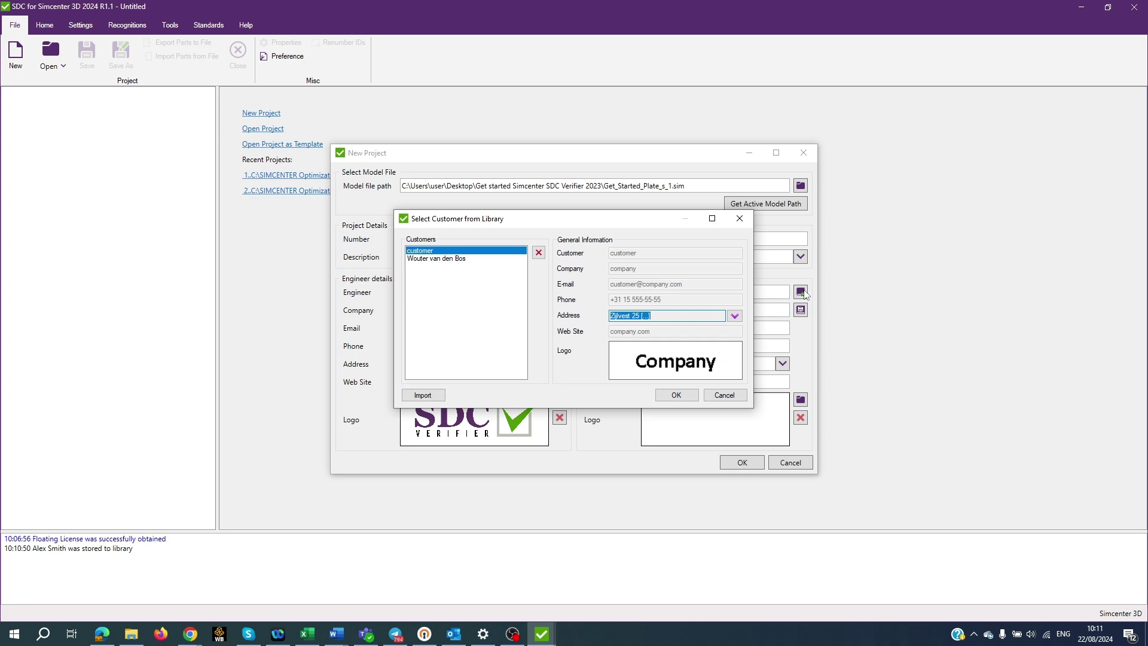
pyautogui.click(676, 396)
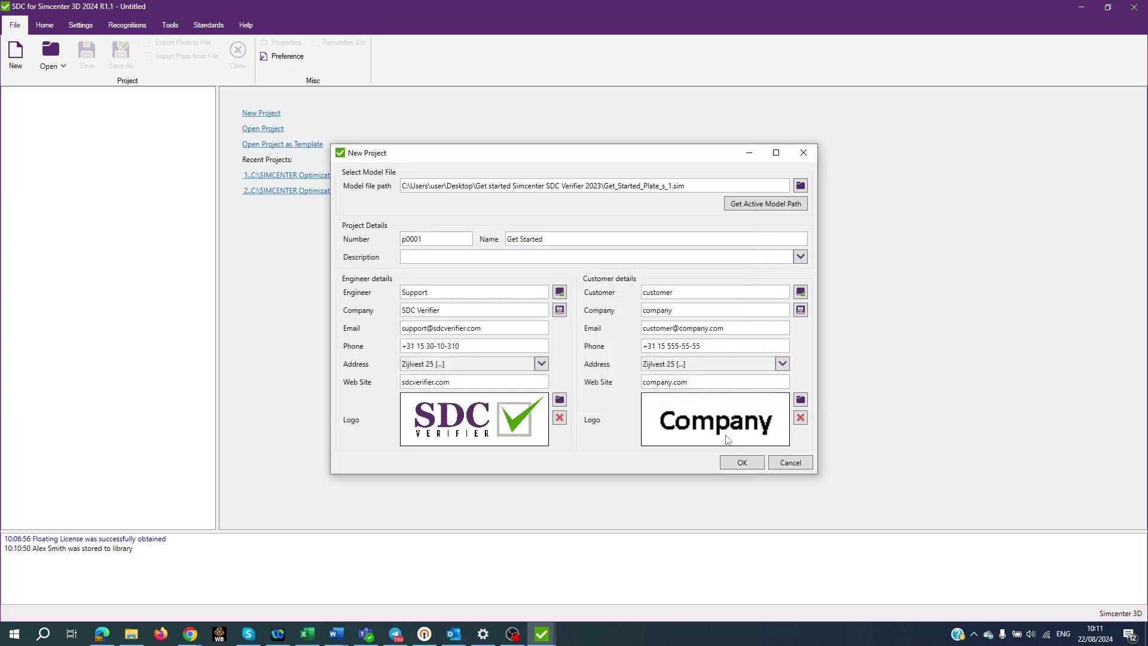
# Create the project from the completed details and return to the SDC for Simcenter 3D window
pyautogui.click(742, 463)
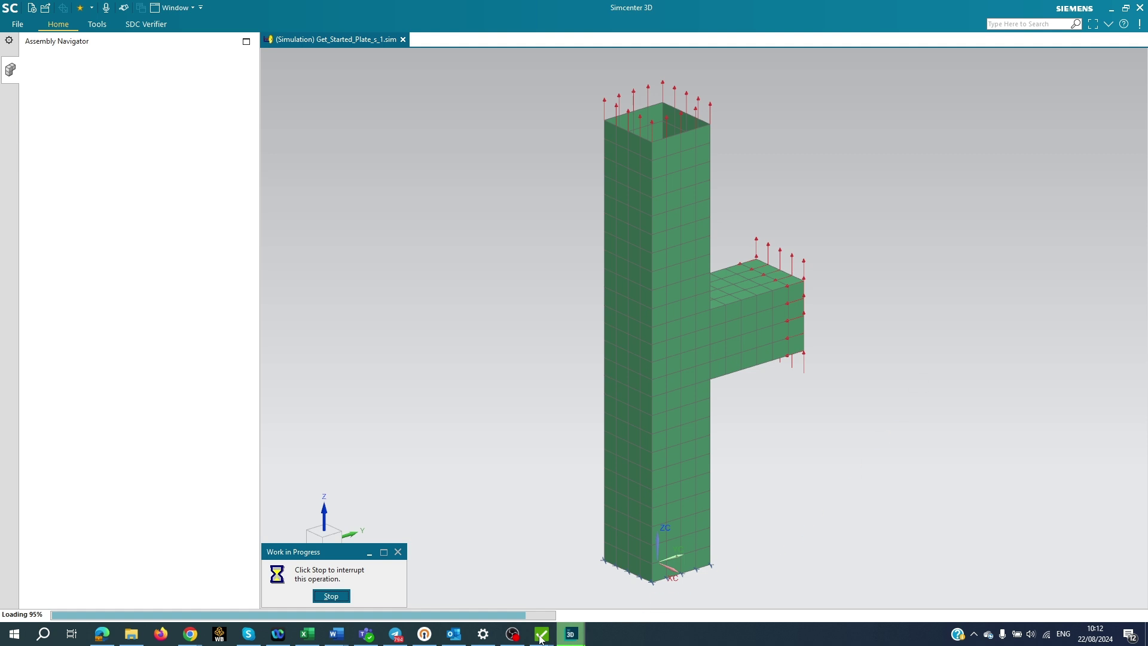
pyautogui.moveTo(539, 638)
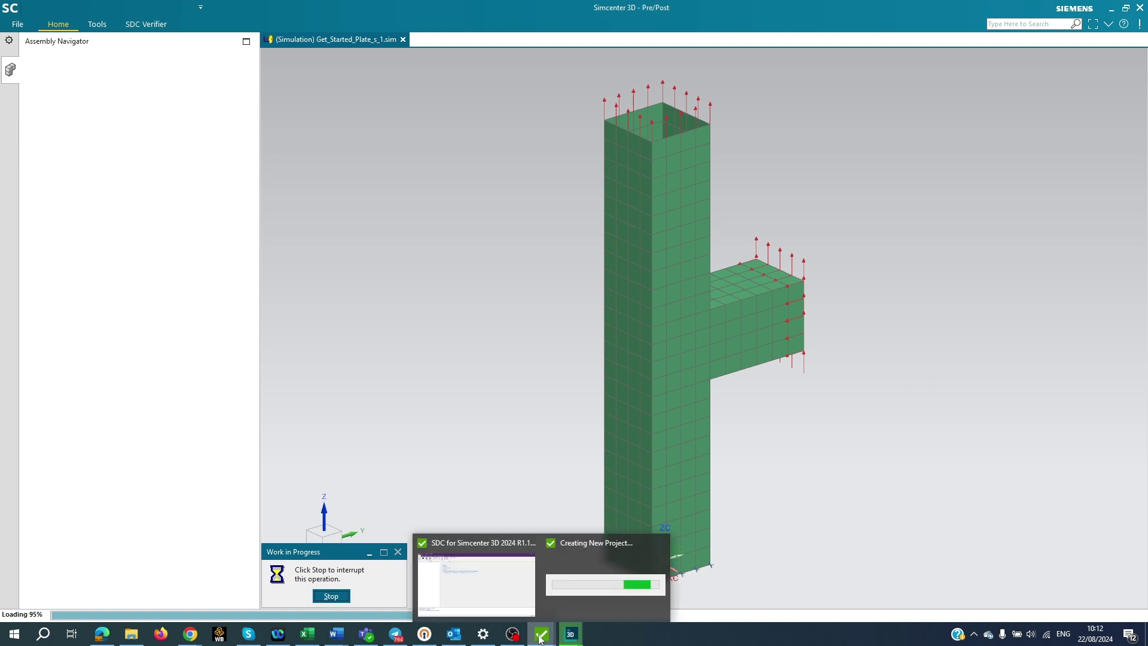
pyautogui.click(502, 598)
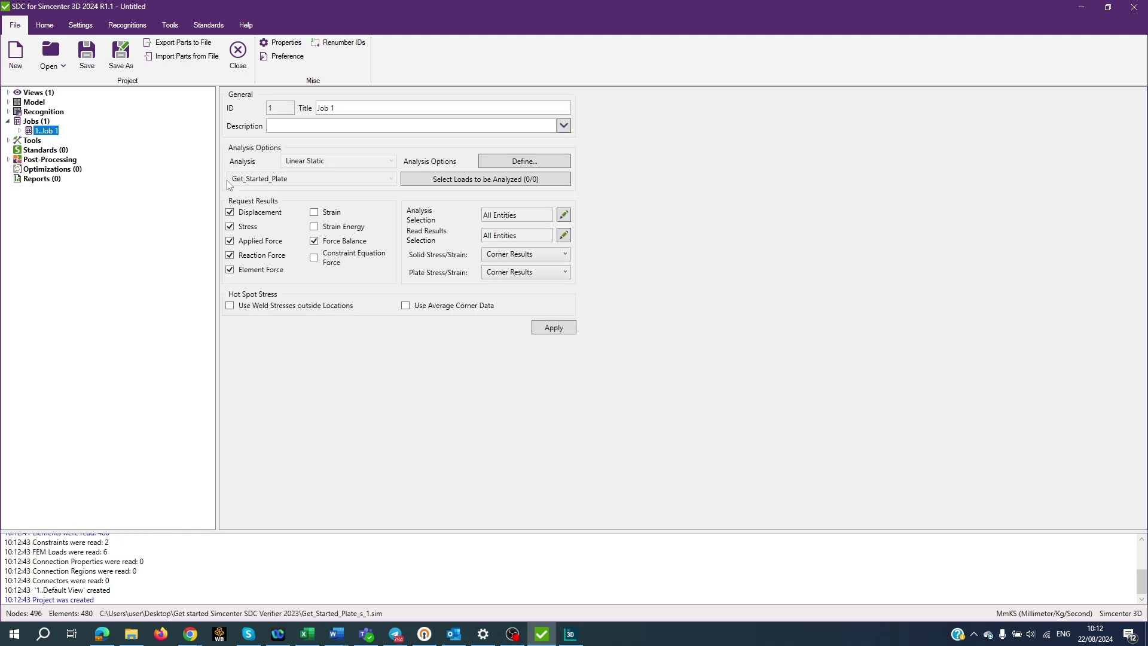
# Expand the model tree to examine its materials, properties, FEM loads and constraints
pyautogui.click(8, 103)
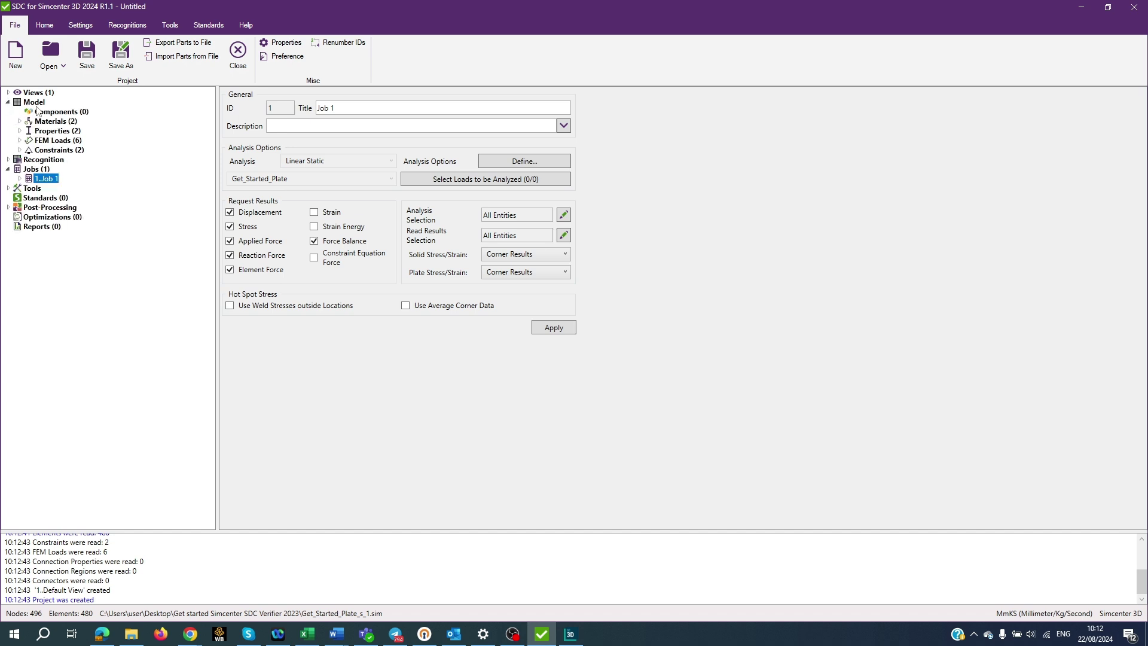
pyautogui.click(20, 122)
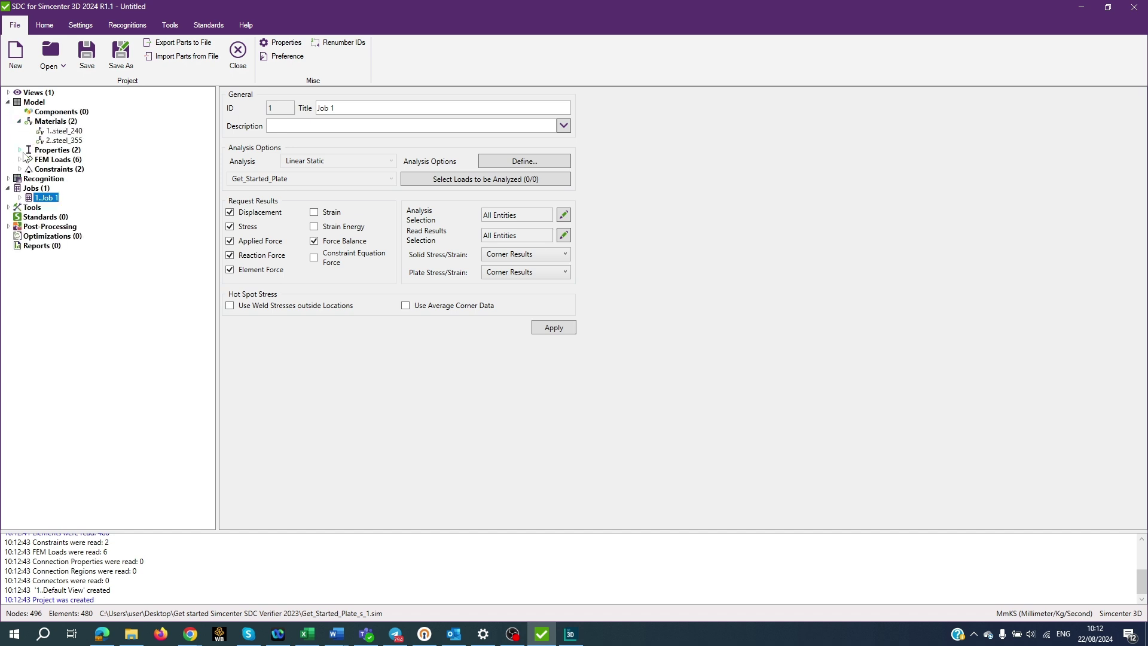
pyautogui.click(20, 150)
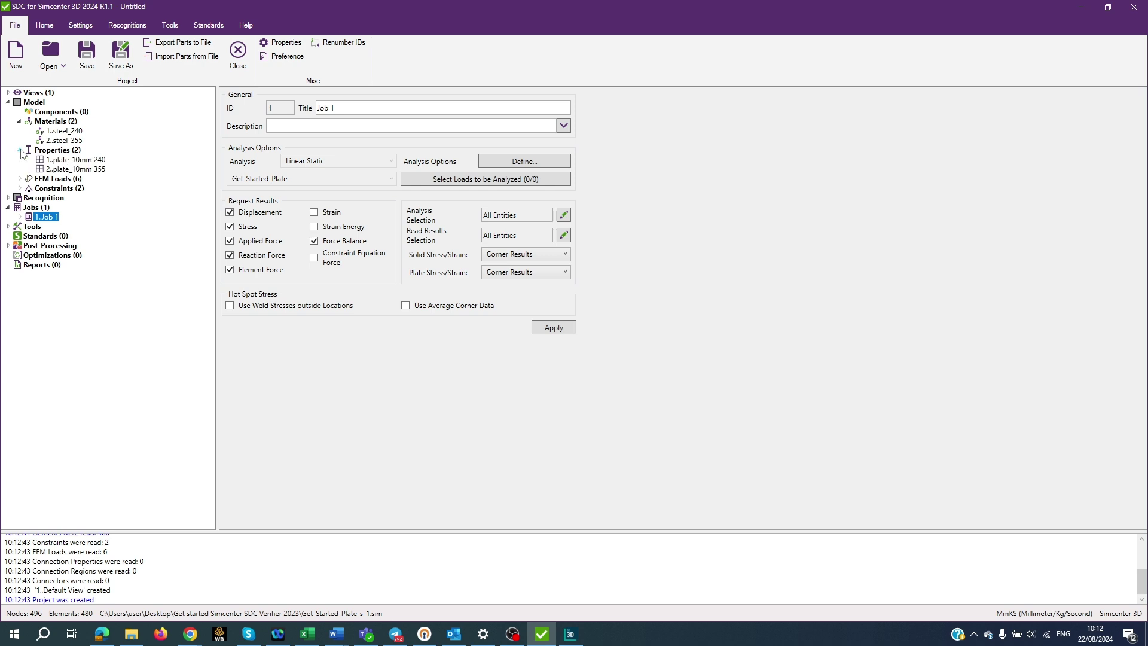
pyautogui.click(20, 178)
pyautogui.click(21, 246)
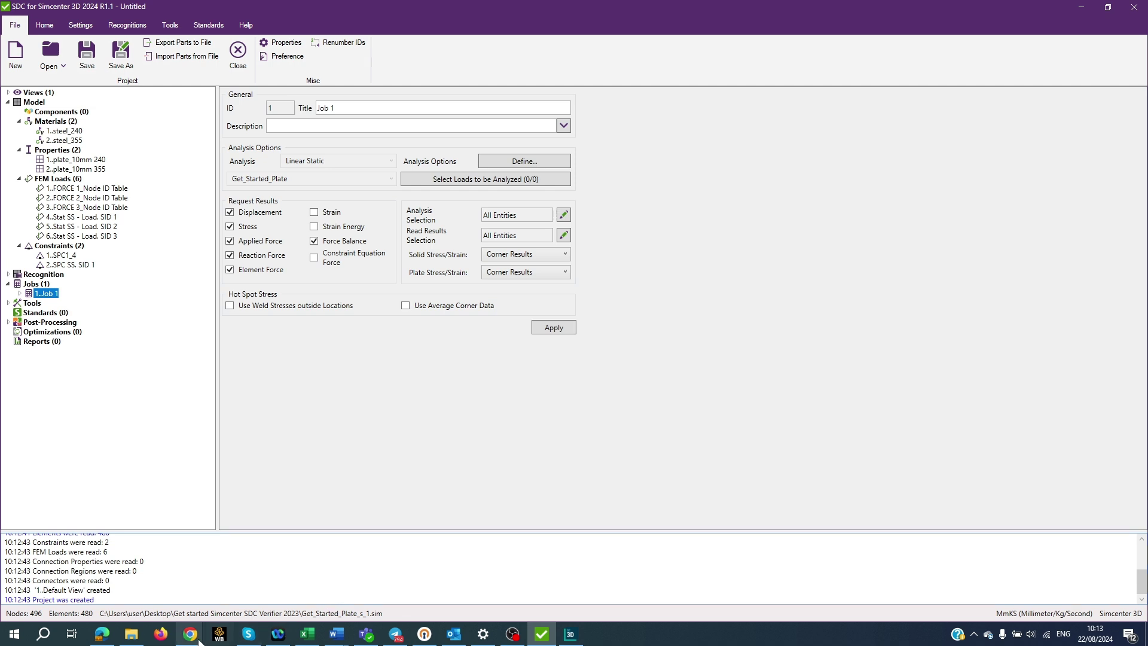
# Switch to Chrome and open the online help for SDC for Simcenter 3D from the SDC Verifier website
pyautogui.moveTo(192, 637)
pyautogui.click(349, 548)
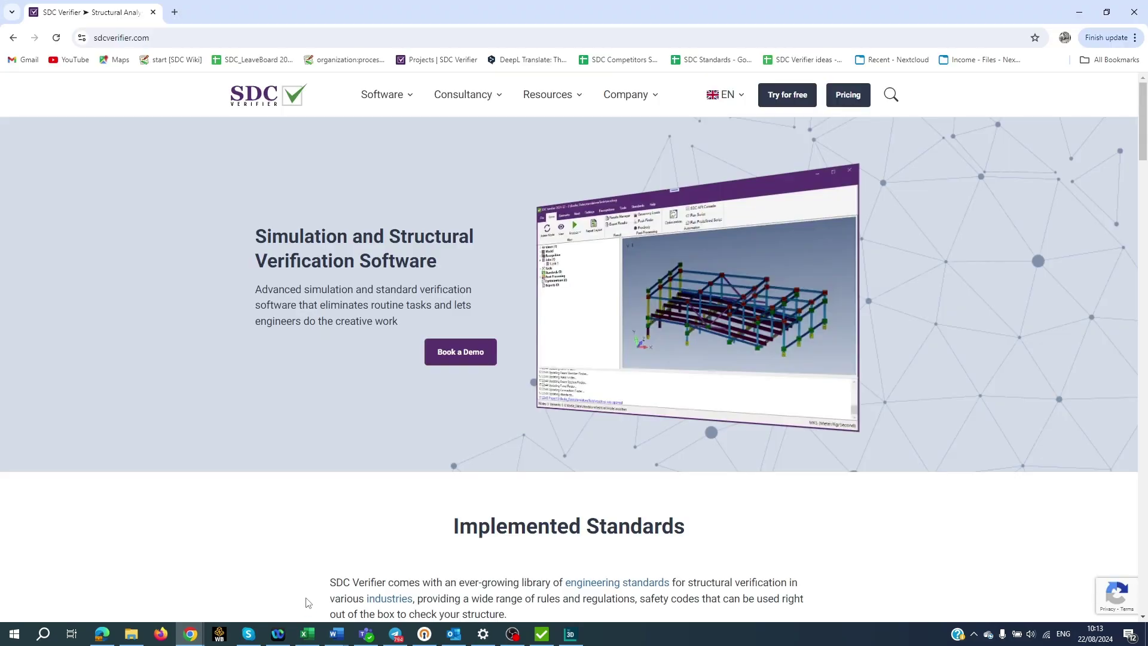
pyautogui.moveTo(381, 95)
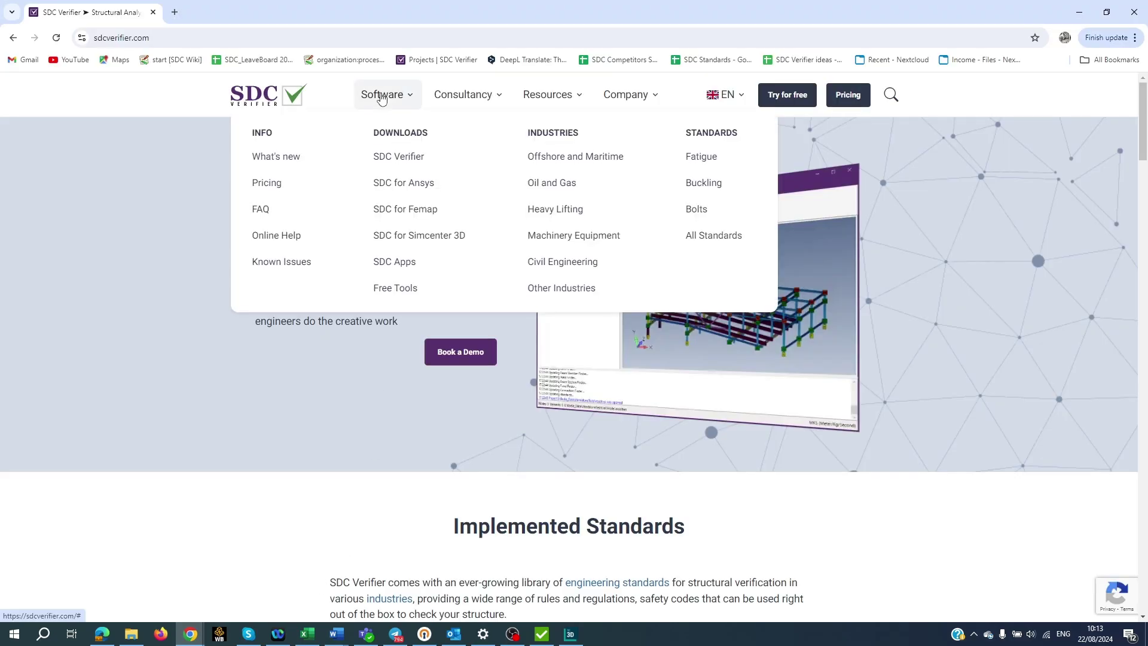
pyautogui.click(279, 237)
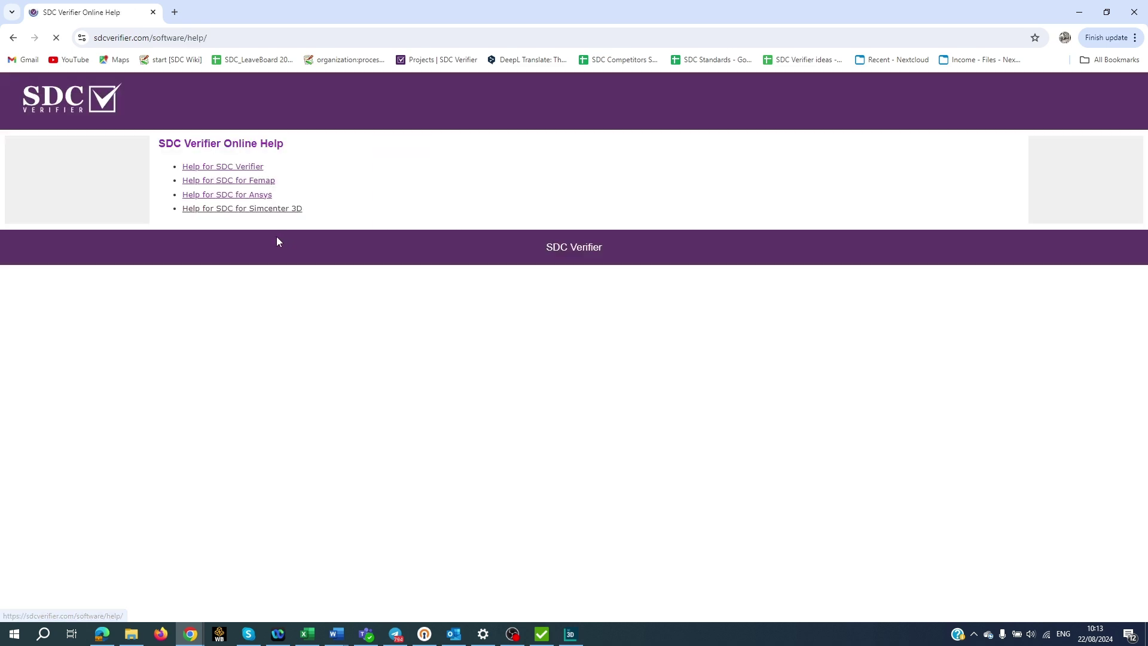
pyautogui.click(240, 208)
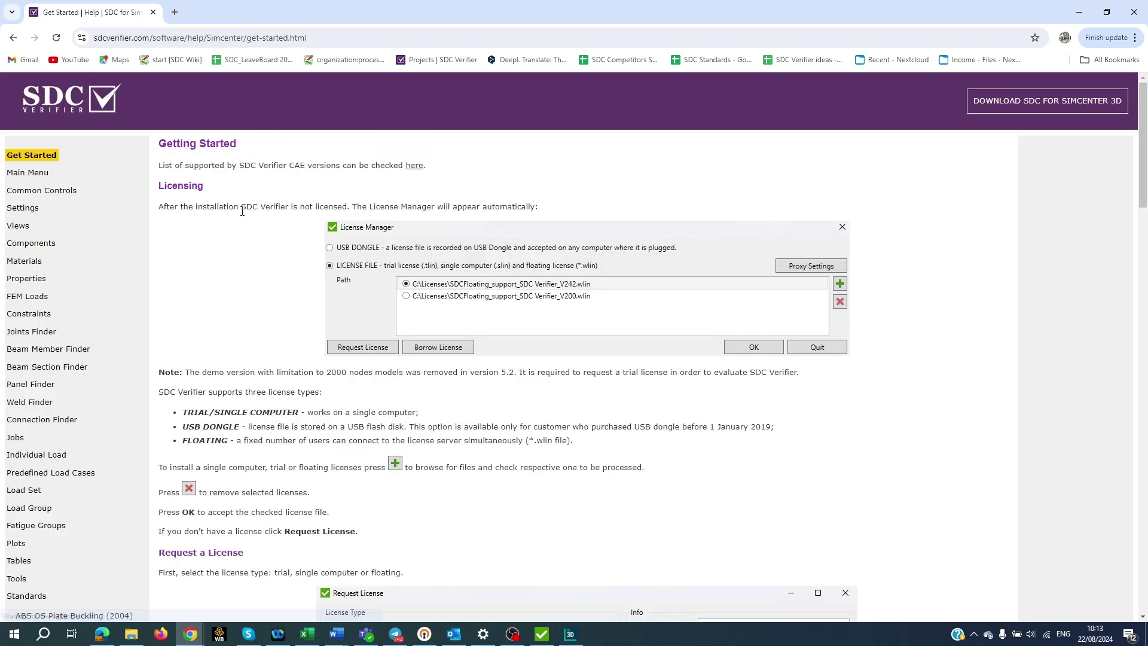
# View the SDC Verifier Tutorials page on the website, then switch back to SDC for Simcenter 3D
pyautogui.click(67, 103)
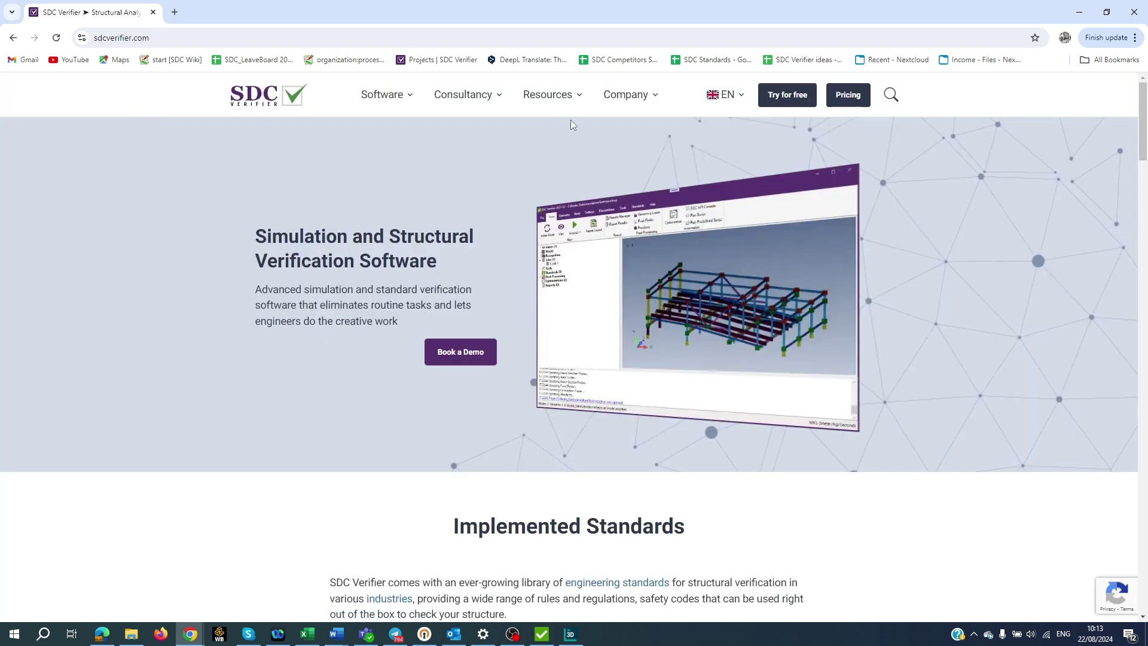
pyautogui.moveTo(562, 97)
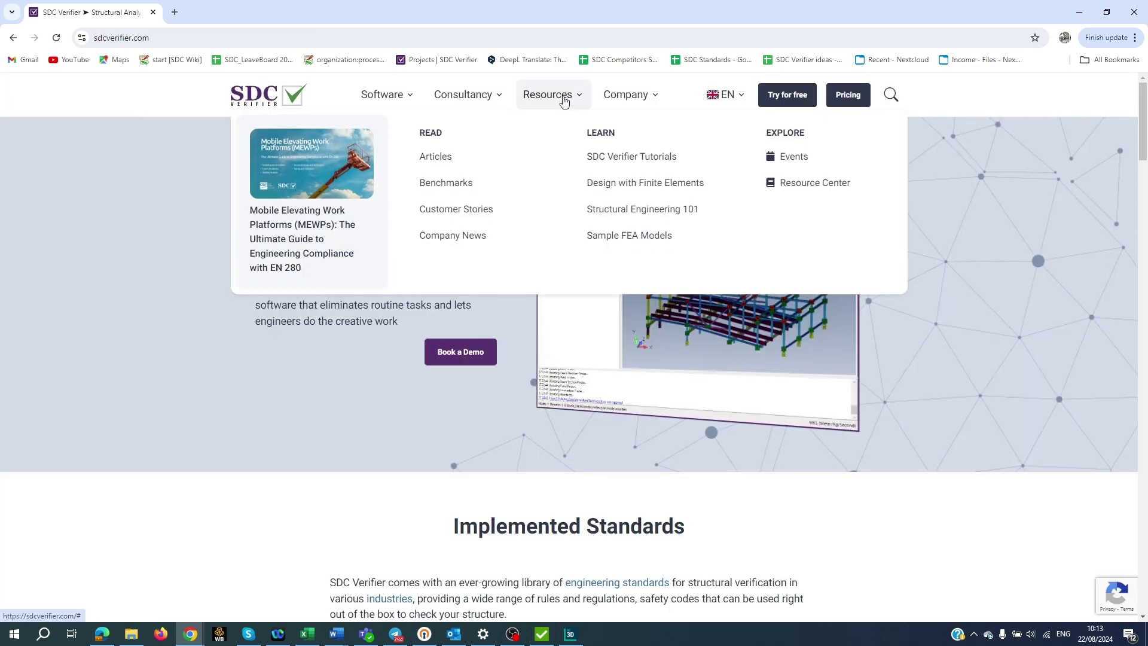
pyautogui.click(622, 156)
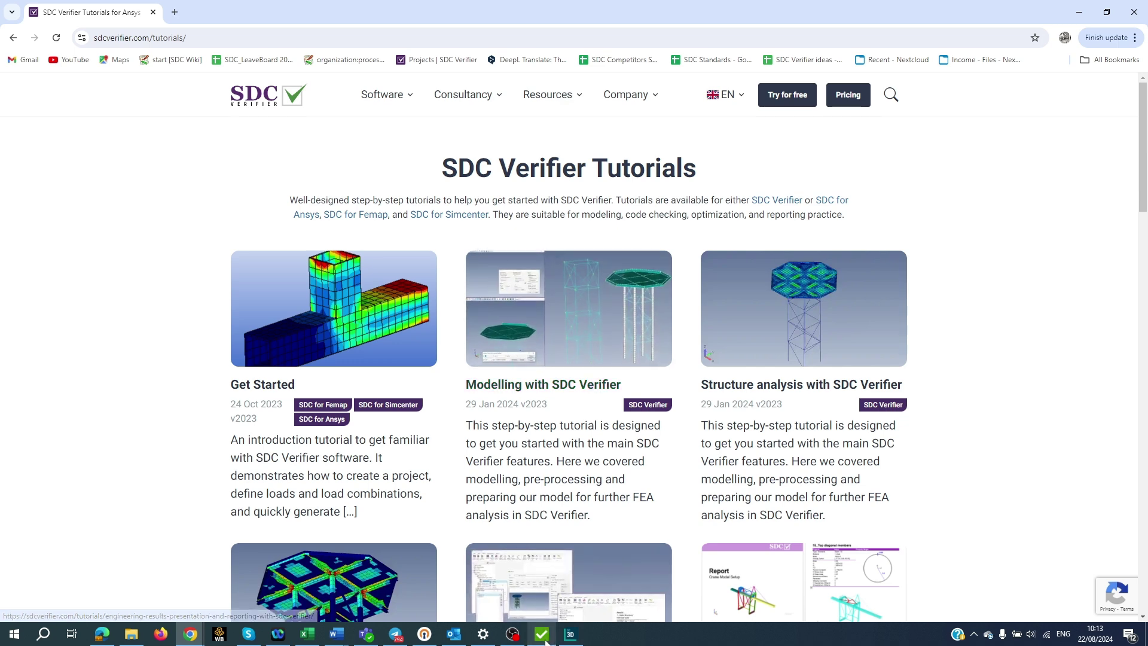
pyautogui.moveTo(544, 641)
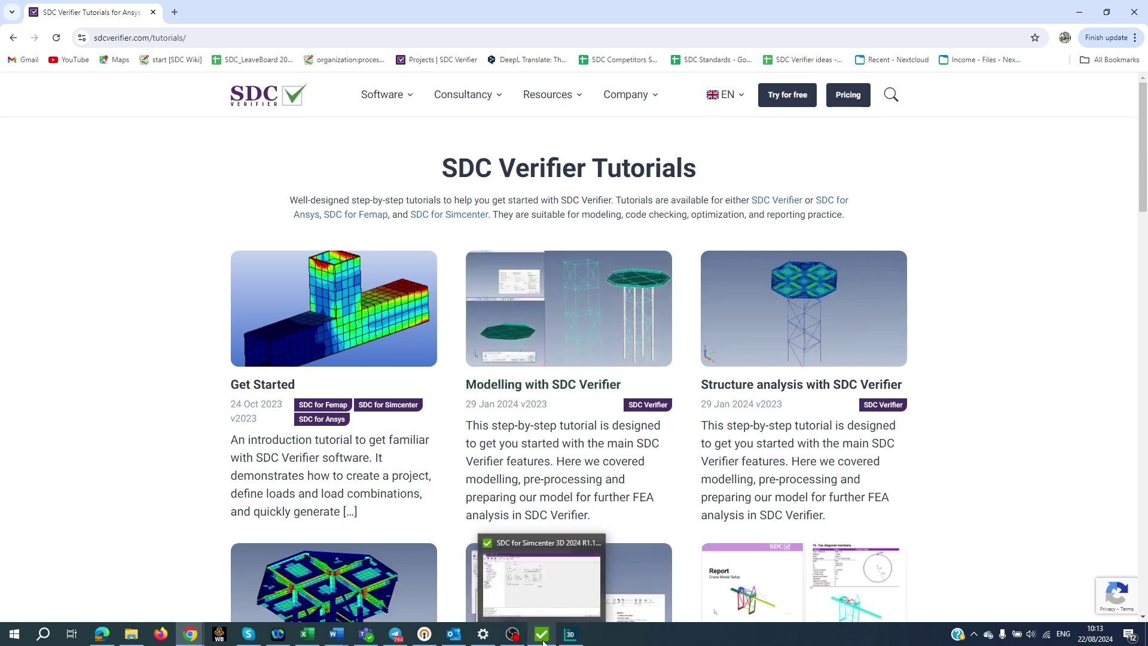
pyautogui.click(543, 640)
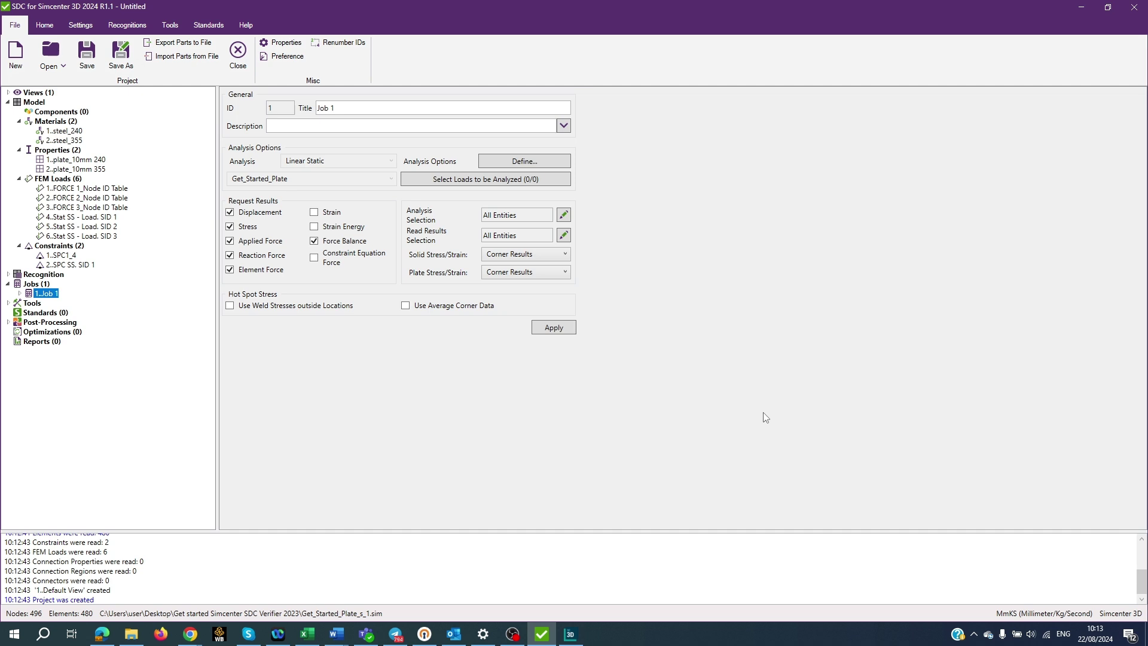